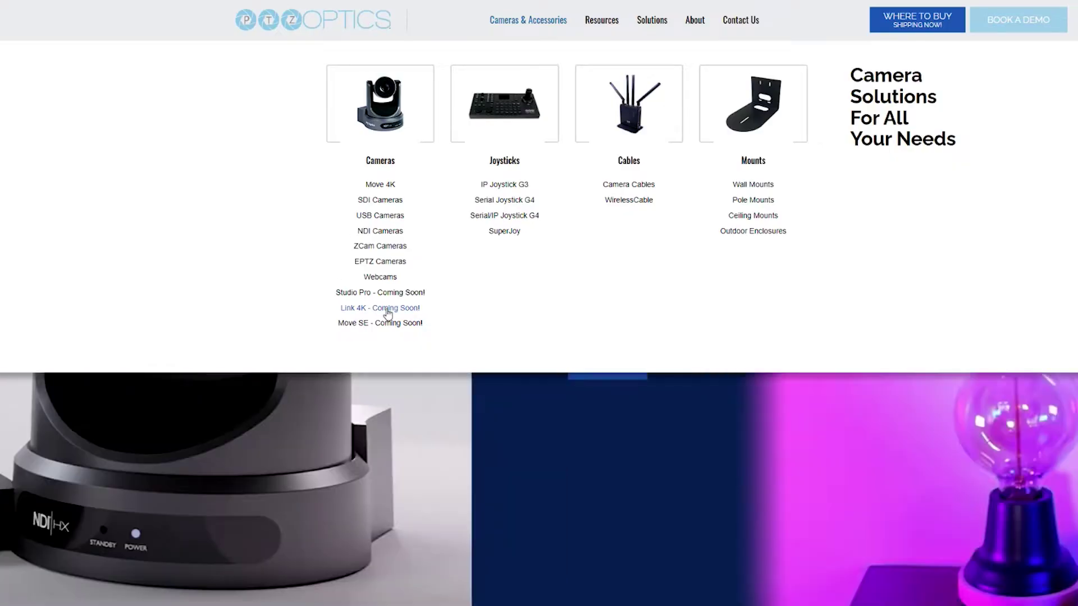
From the Link 4K product page's Documentation section, open the Link 4K user manual PDF.
left_click(386, 310)
scroll(697, 245, "down", 4)
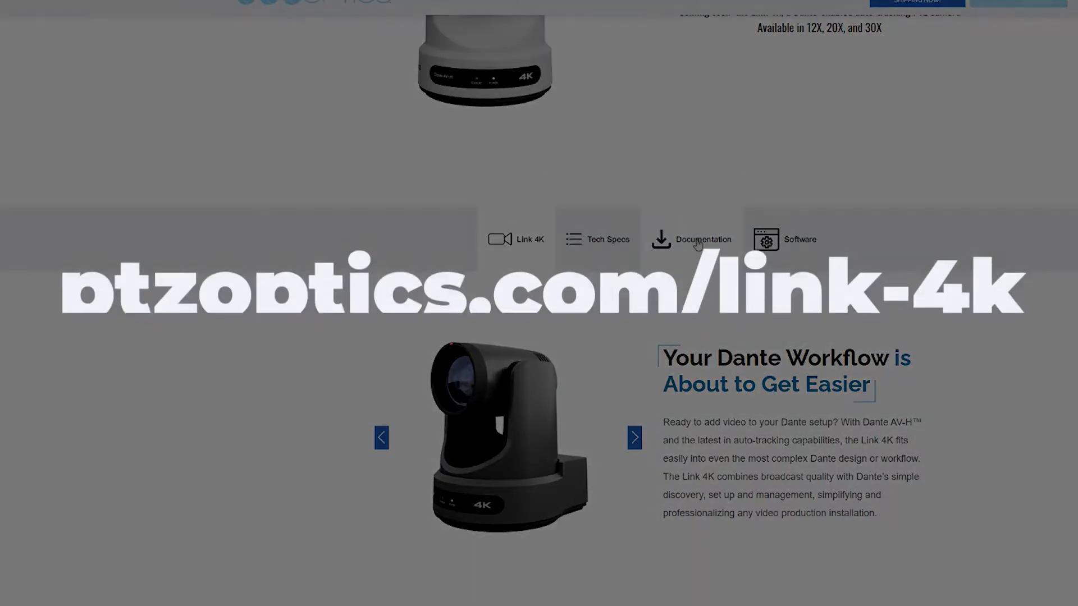
left_click(697, 244)
left_click(894, 327)
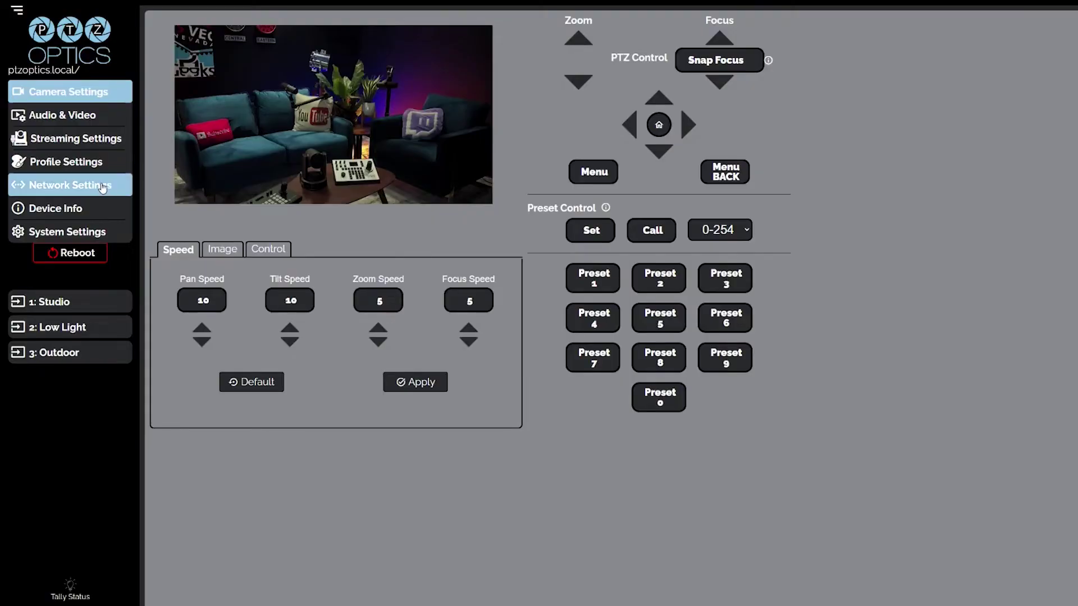
Open the camera's Network Settings page from the sidebar.
left_click(103, 187)
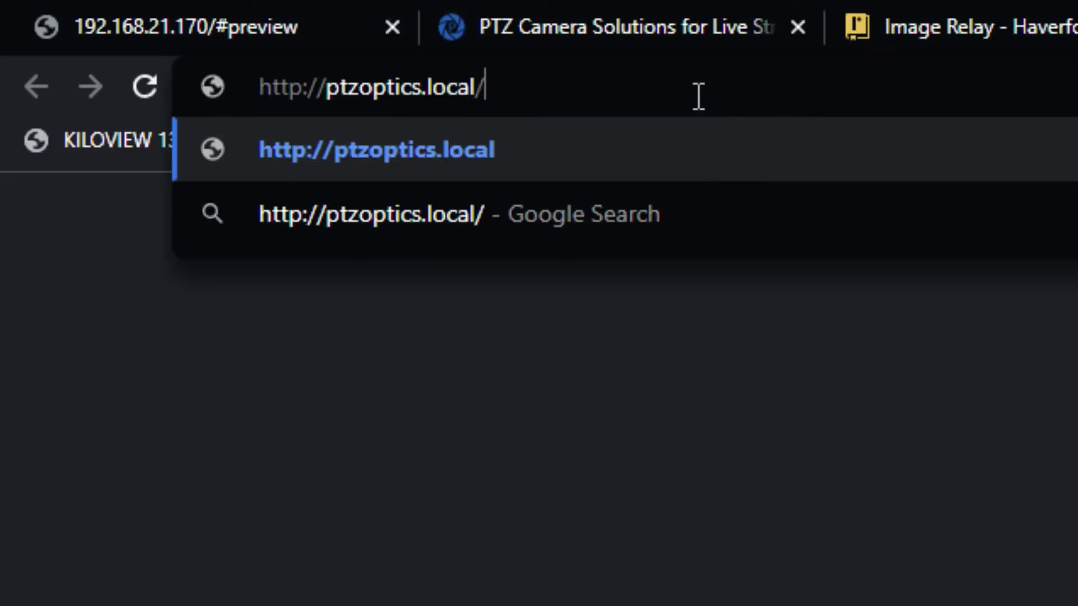
key("Return")
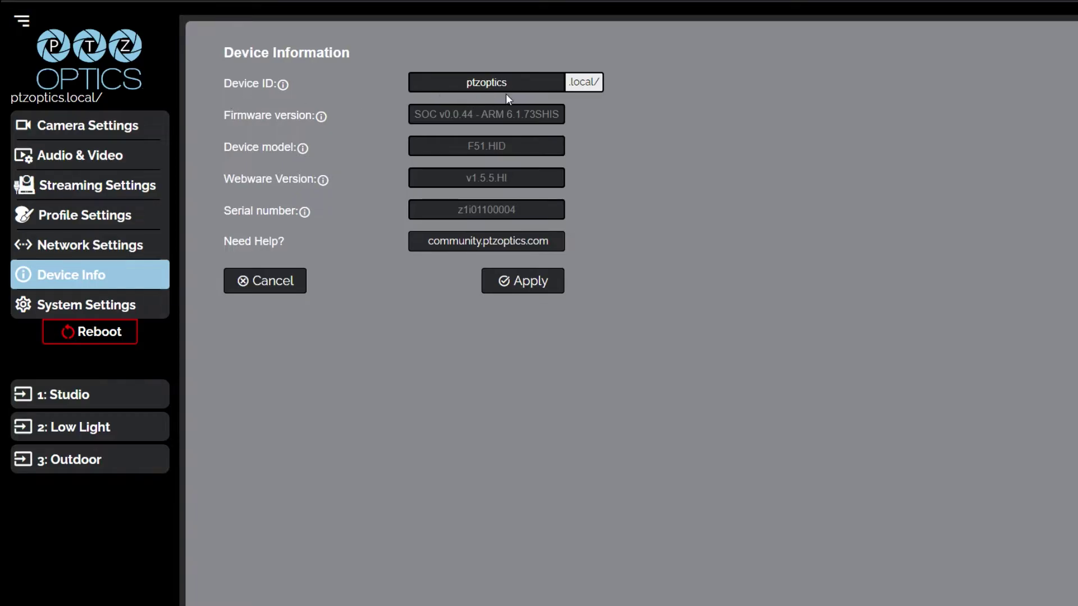
Replace the Device ID 'ptzoptics' with 'camera1'.
left_click_drag(502, 85, 452, 87)
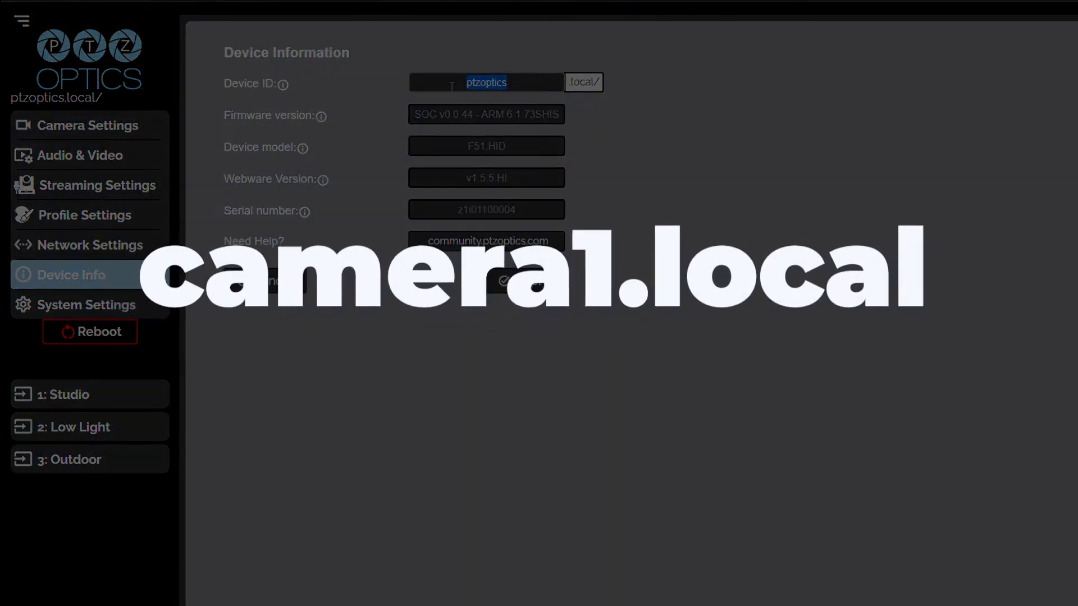
type("camera1")
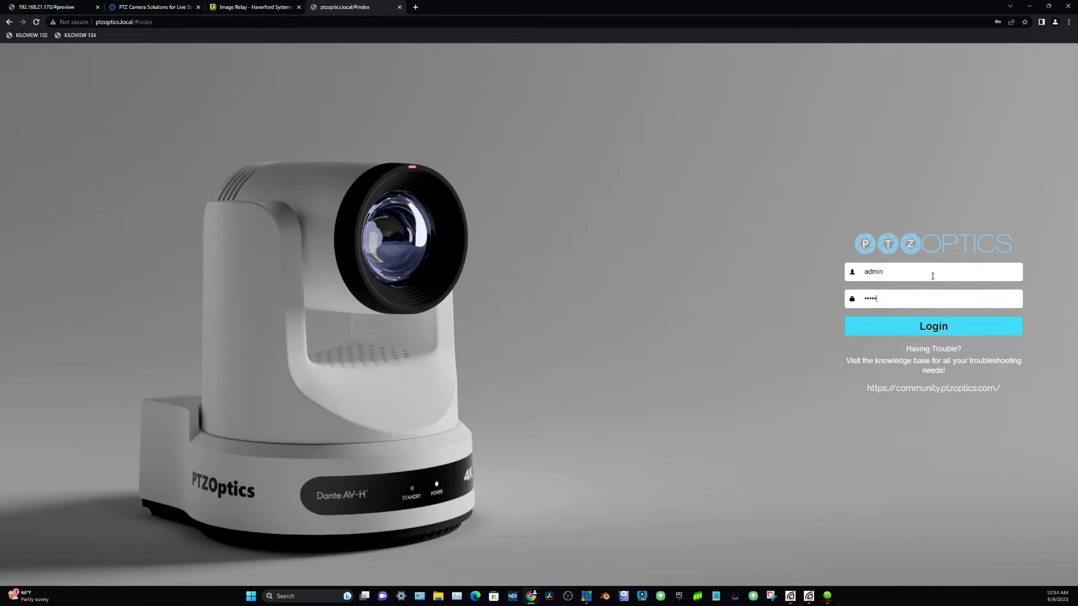
Log in and view Network Settings, showing DHCP LAN at 192.168.21.70.
key("Return")
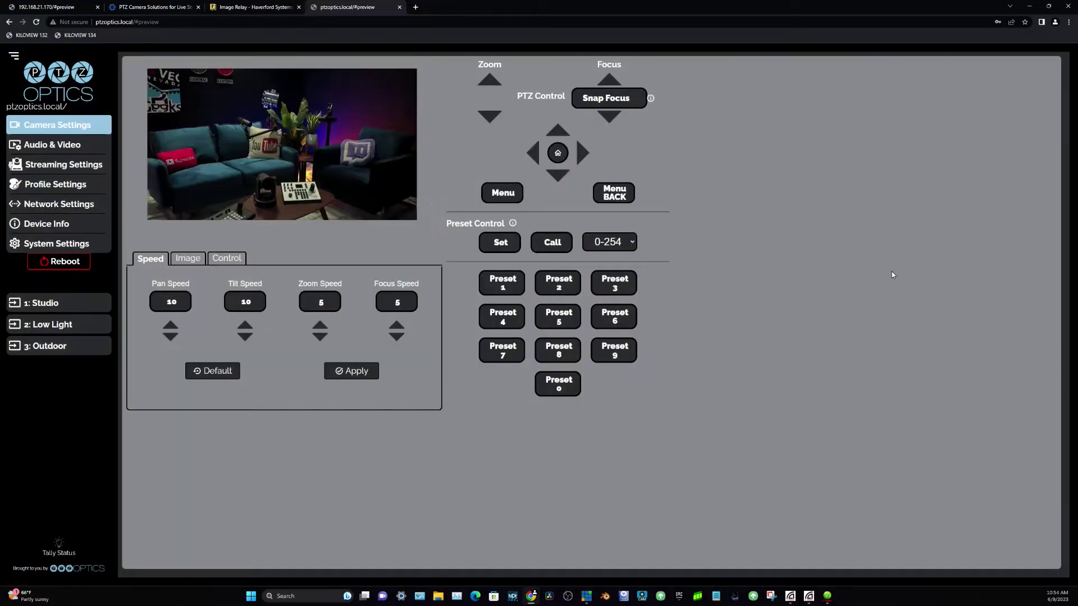
left_click(92, 205)
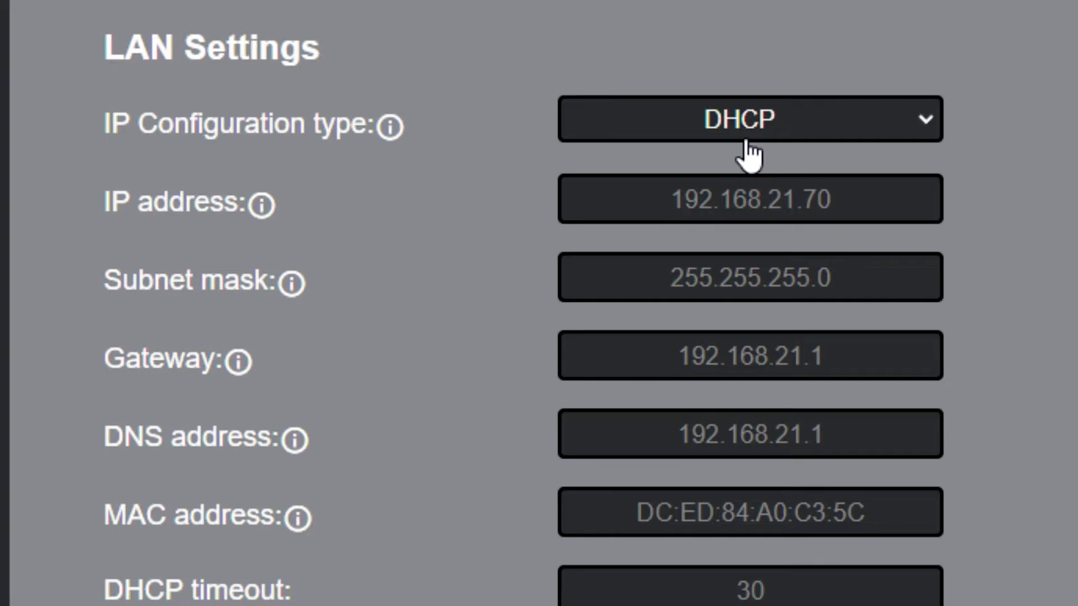
Change the IP Configuration type from DHCP to Fixed IP Address.
left_click(884, 133)
left_click(867, 187)
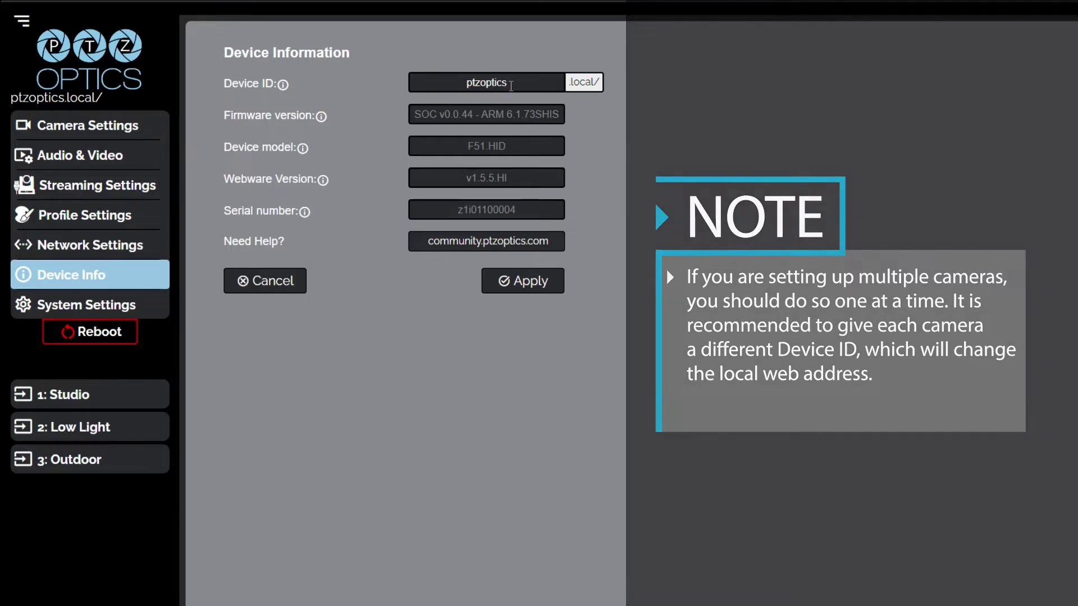
Select the current Device ID 'ptzoptics' so it can be renamed to camera1.
double_click(451, 86)
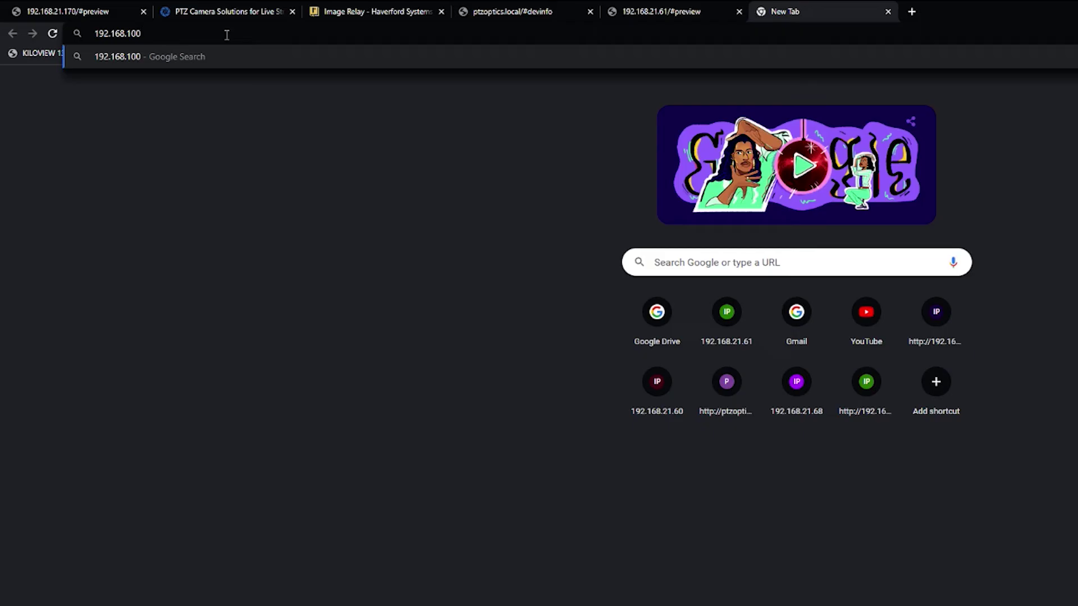
Go to the camera at 192.168.100.88 in the new tab.
type(".88")
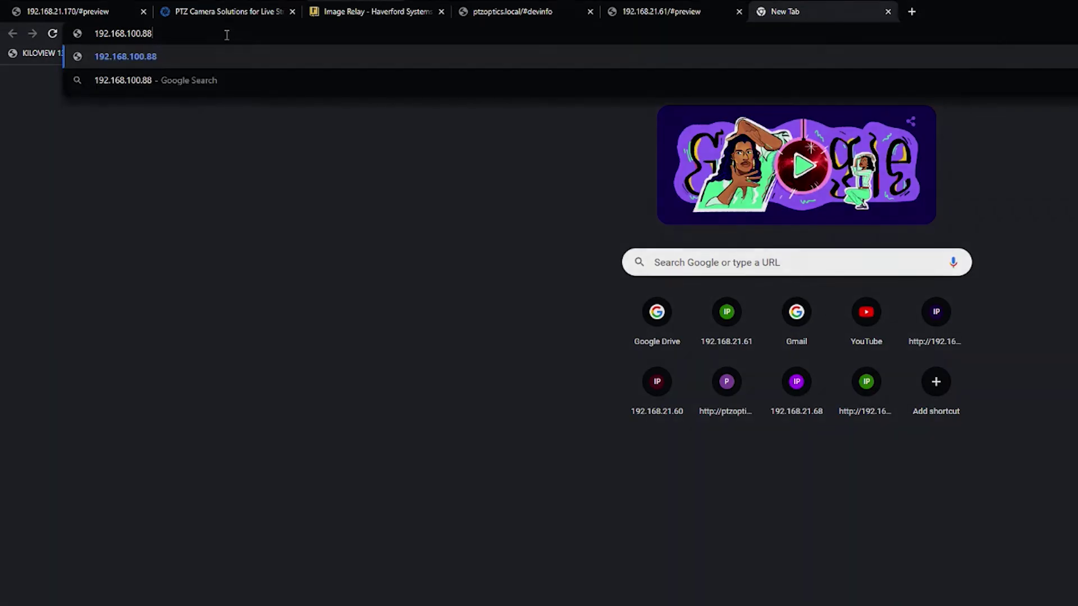
key("Return")
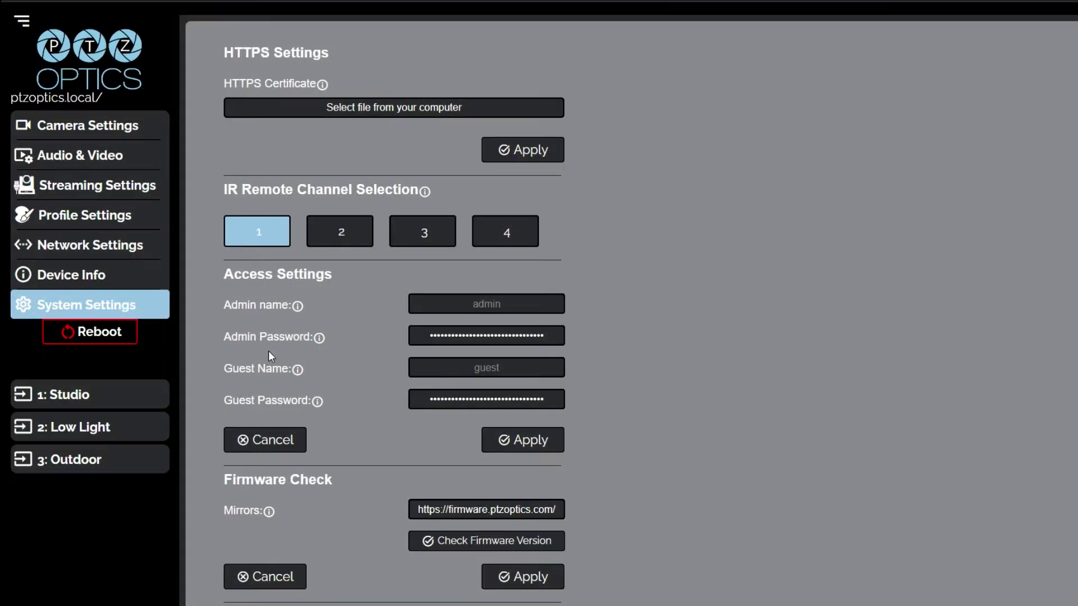
Run Check Firmware Version in System Settings to look for newer camera firmware.
left_click(542, 547)
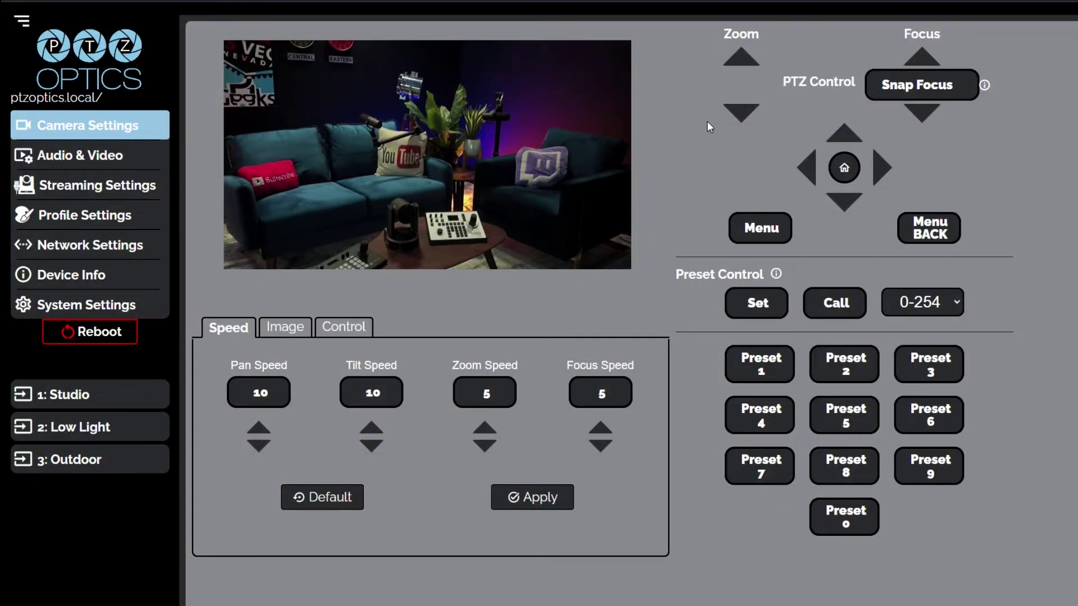
left_click(880, 177)
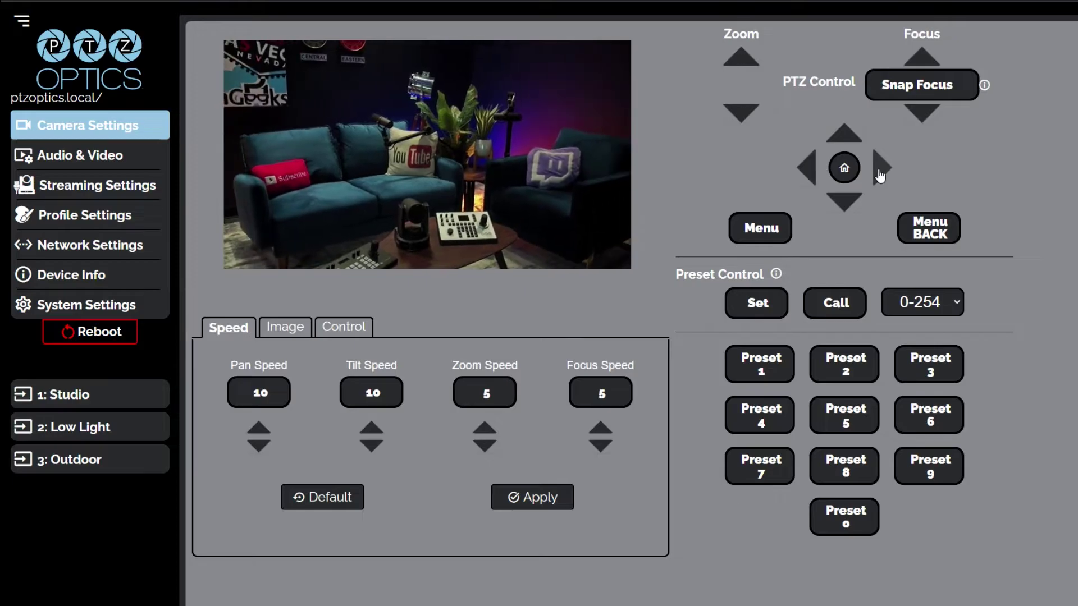
left_click(773, 232)
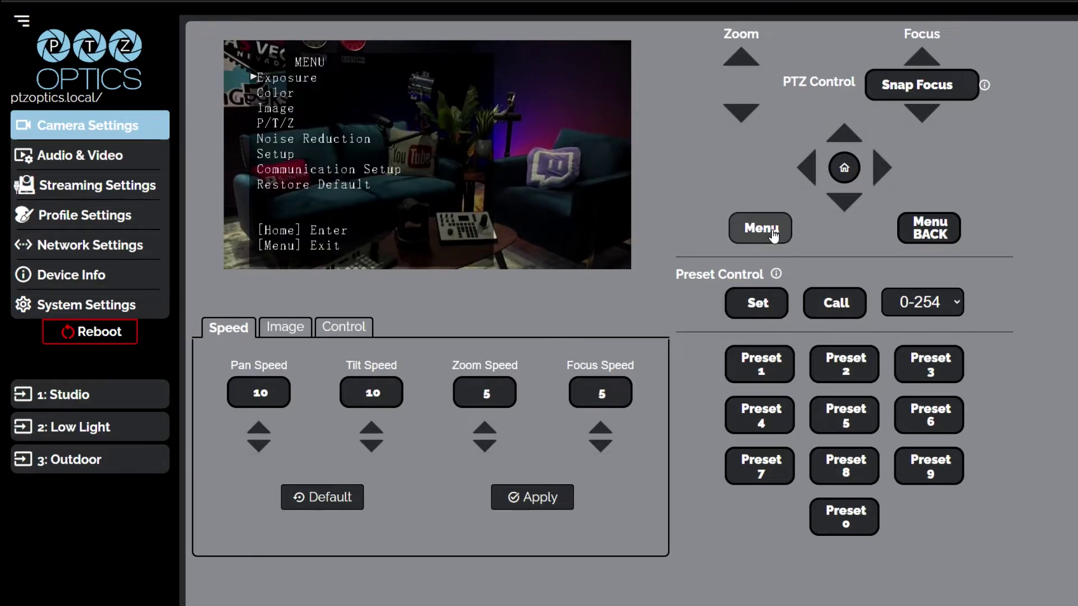
left_click(772, 233)
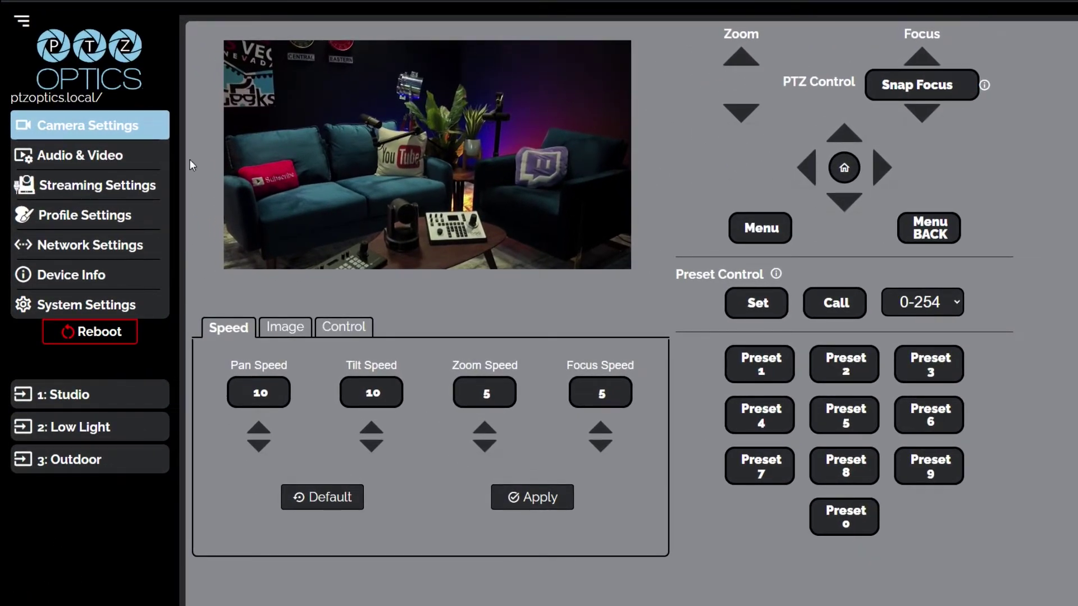
left_click(22, 25)
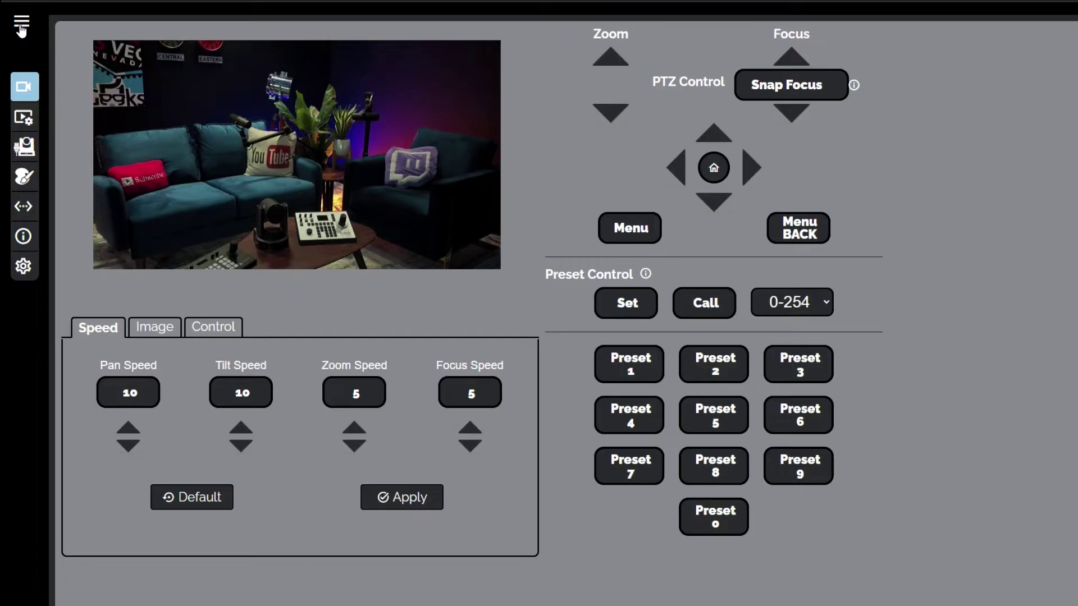
left_click(21, 25)
left_click(21, 24)
left_click(22, 25)
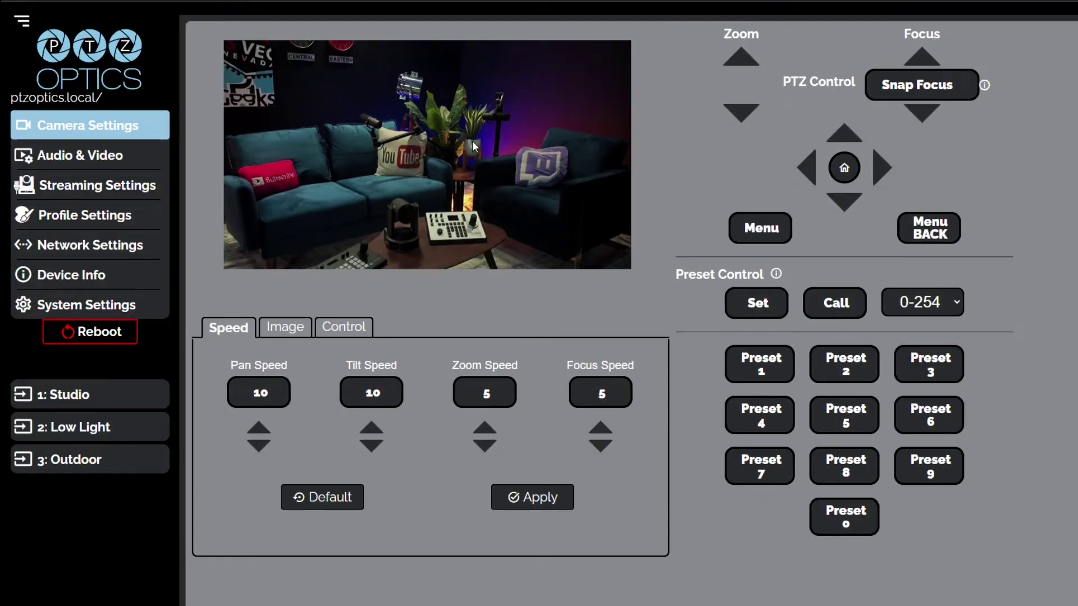
left_click(880, 178)
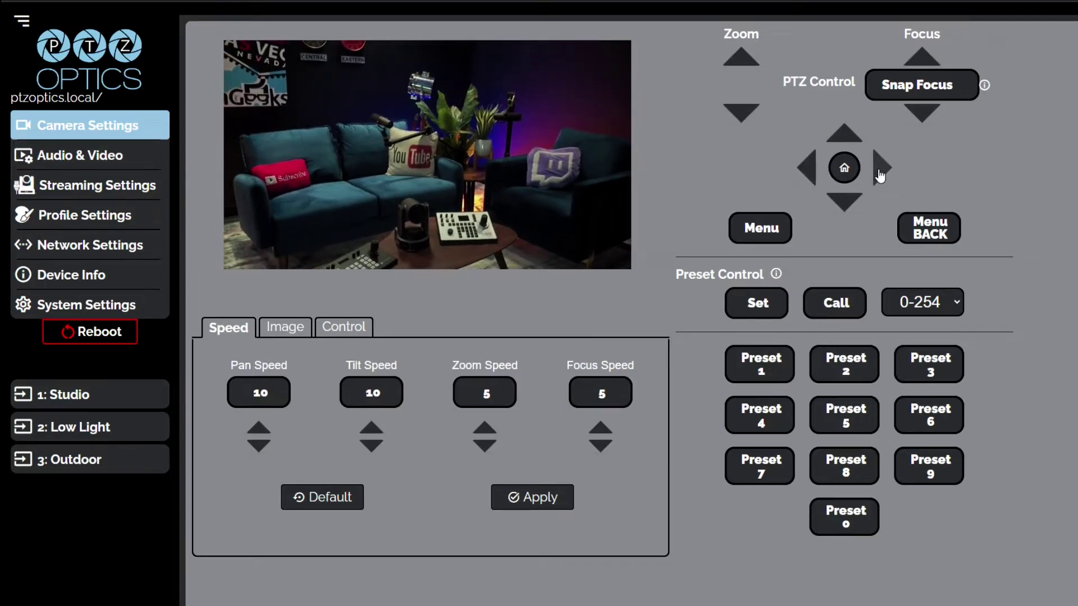
left_click(773, 233)
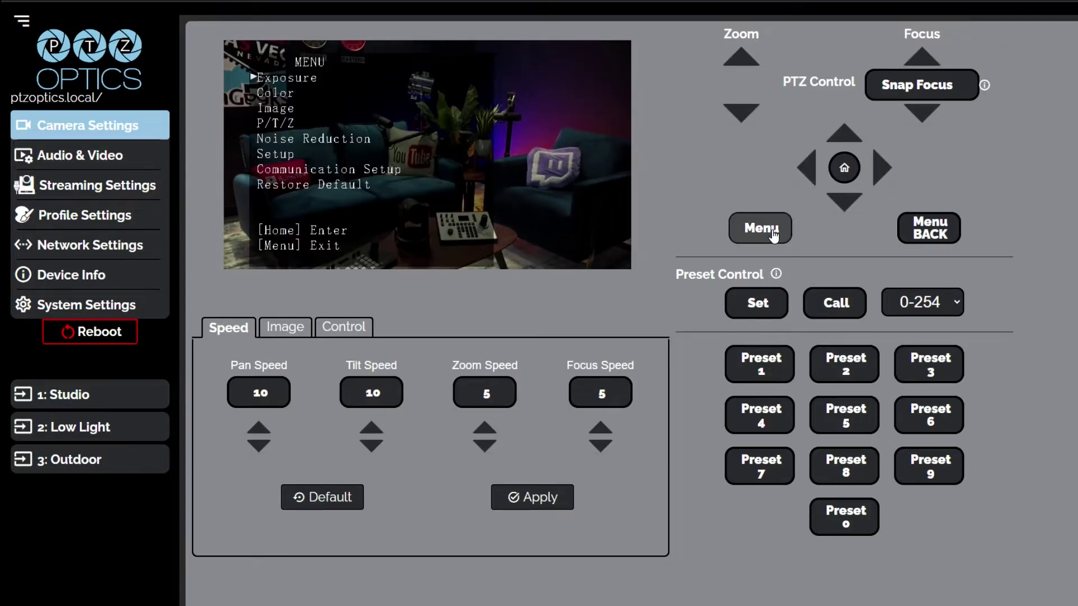
left_click(773, 233)
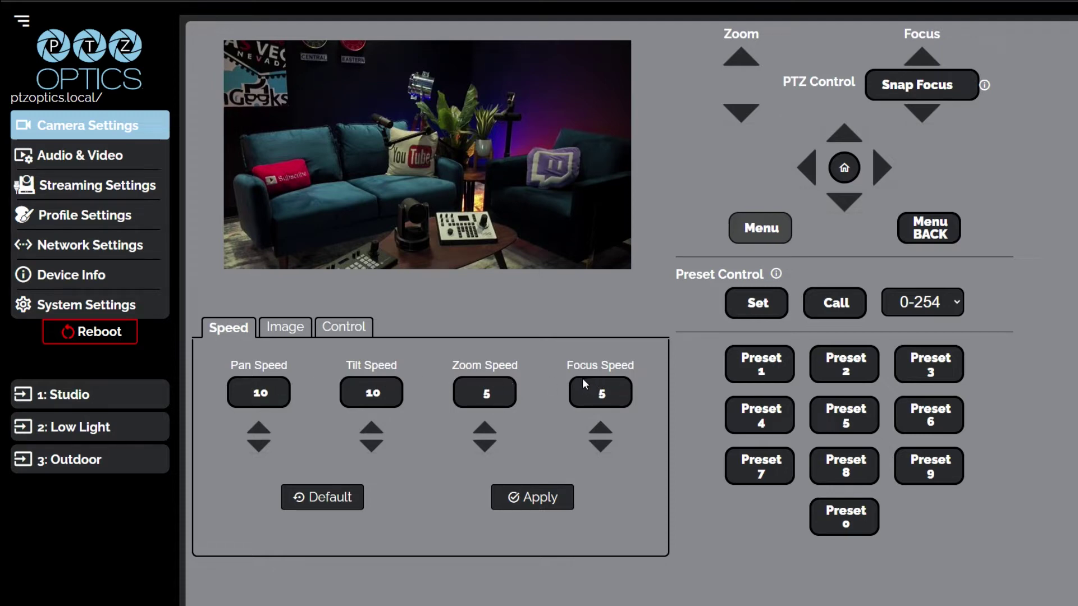
left_click(80, 155)
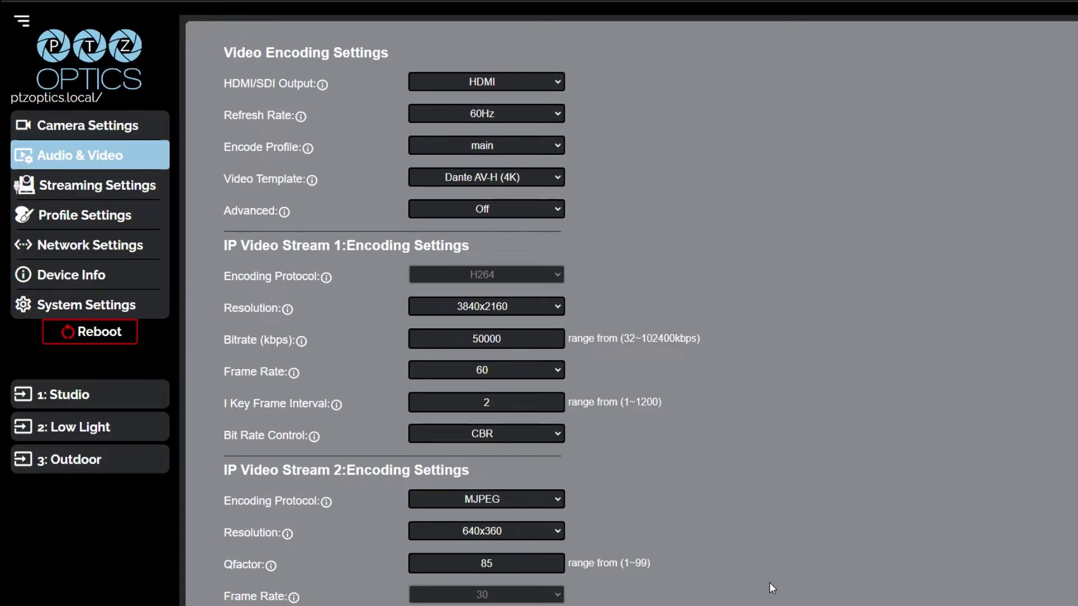
Scroll through the Audio & Video, Streaming and Profile settings pages.
scroll(769, 582, "down", 5)
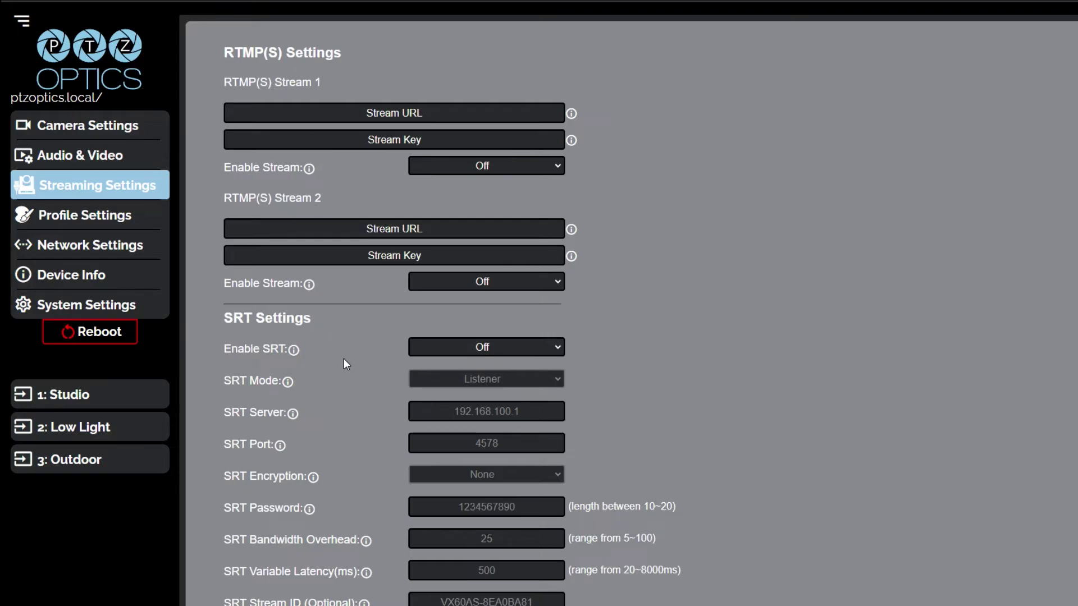
scroll(344, 359, "down", 4)
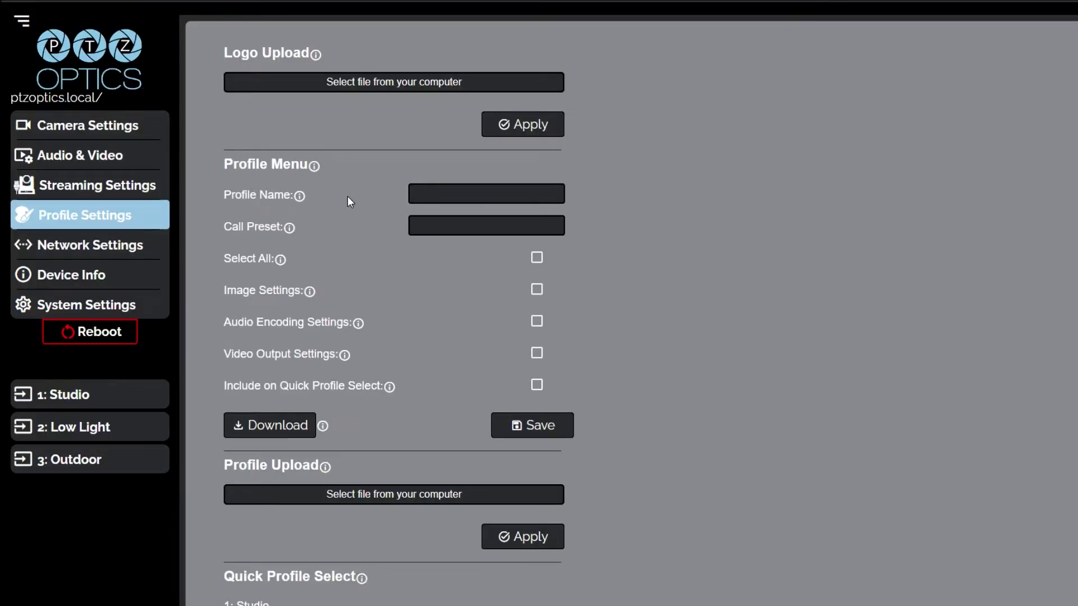
scroll(328, 205, "down", 7)
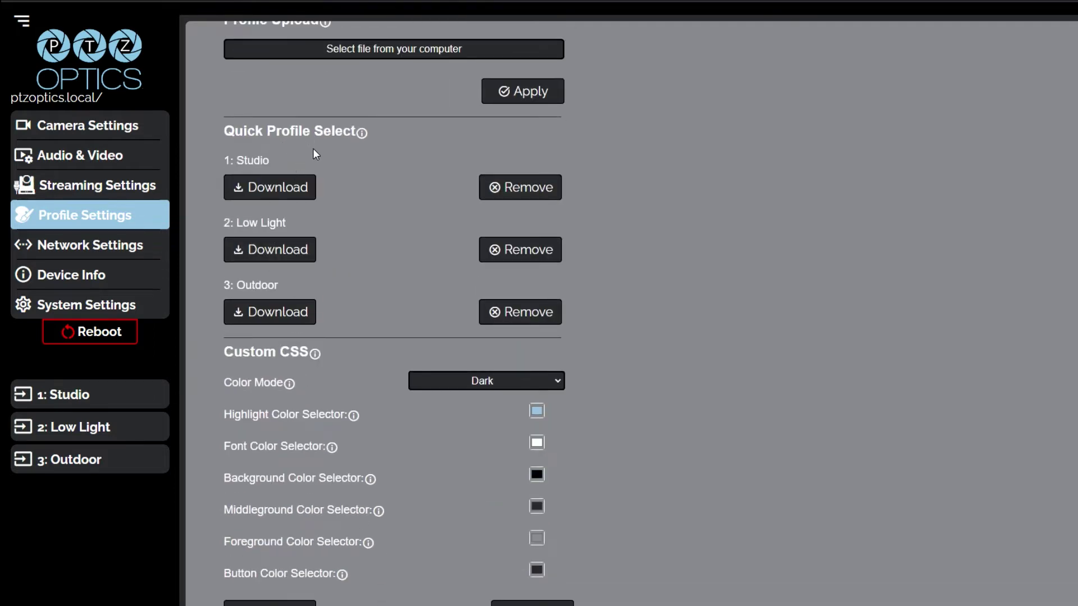
scroll(400, 238, "down", 1)
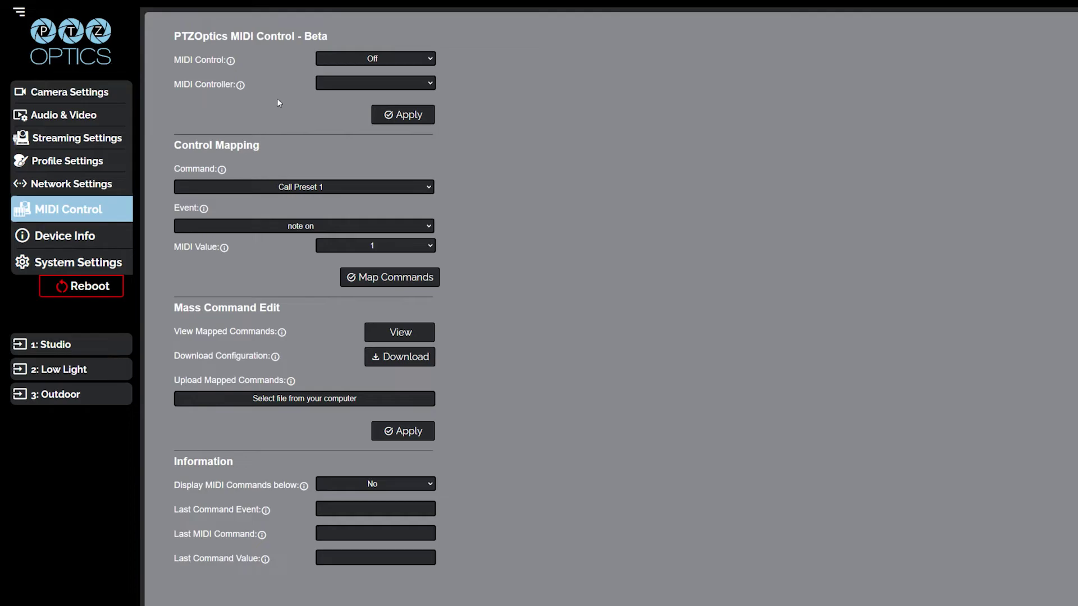
Check the MIDI Control on/off choices, then expand the Advanced system options.
left_click(429, 60)
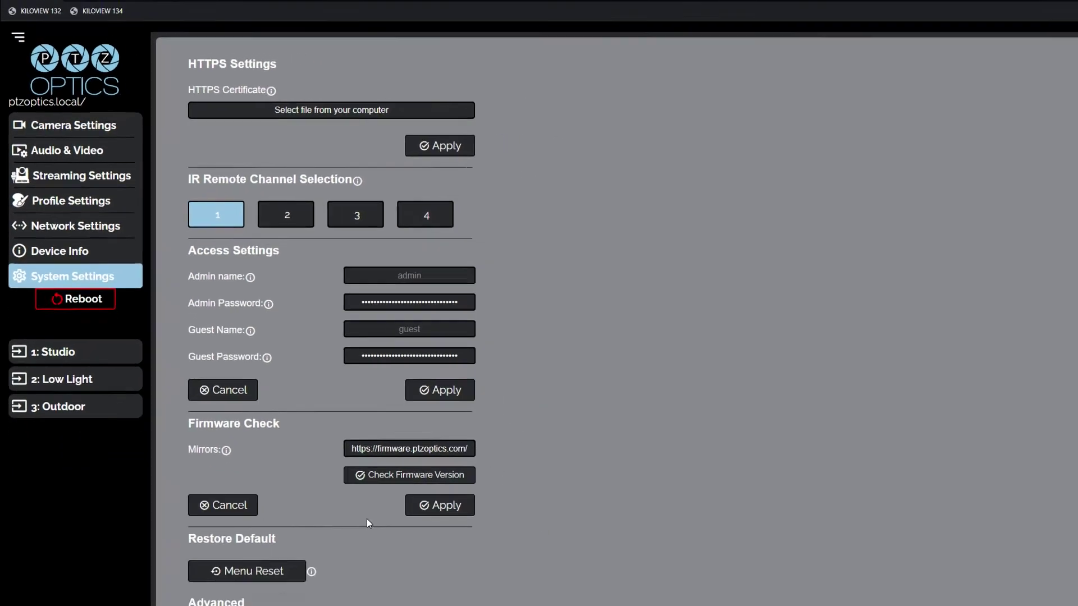
left_click(593, 514)
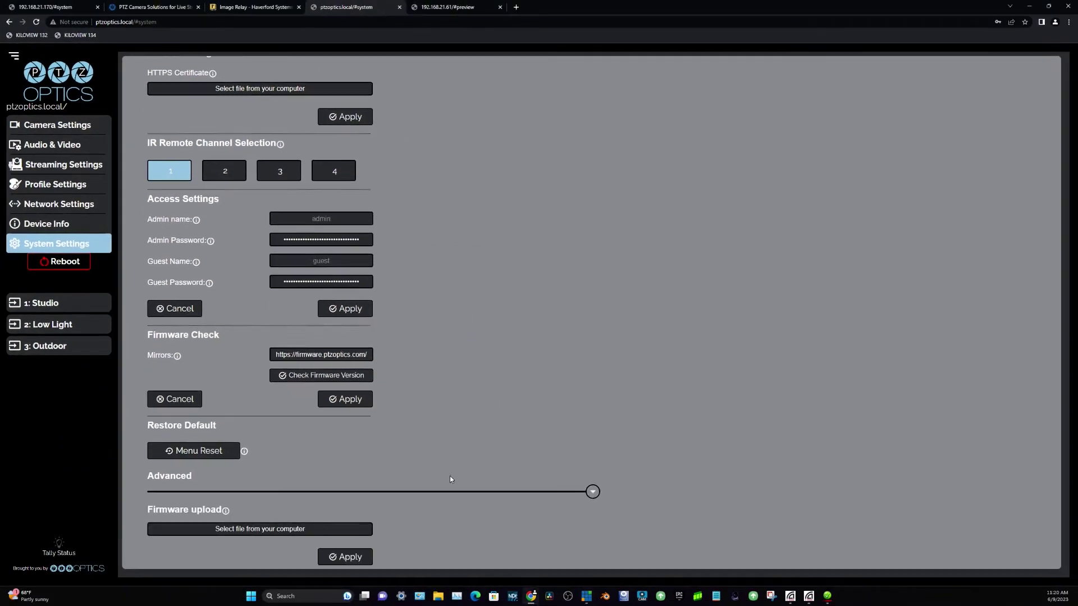
Scroll through the Advanced System Settings to view firmware upload and Restore Defaults.
scroll(450, 478, "down", 2)
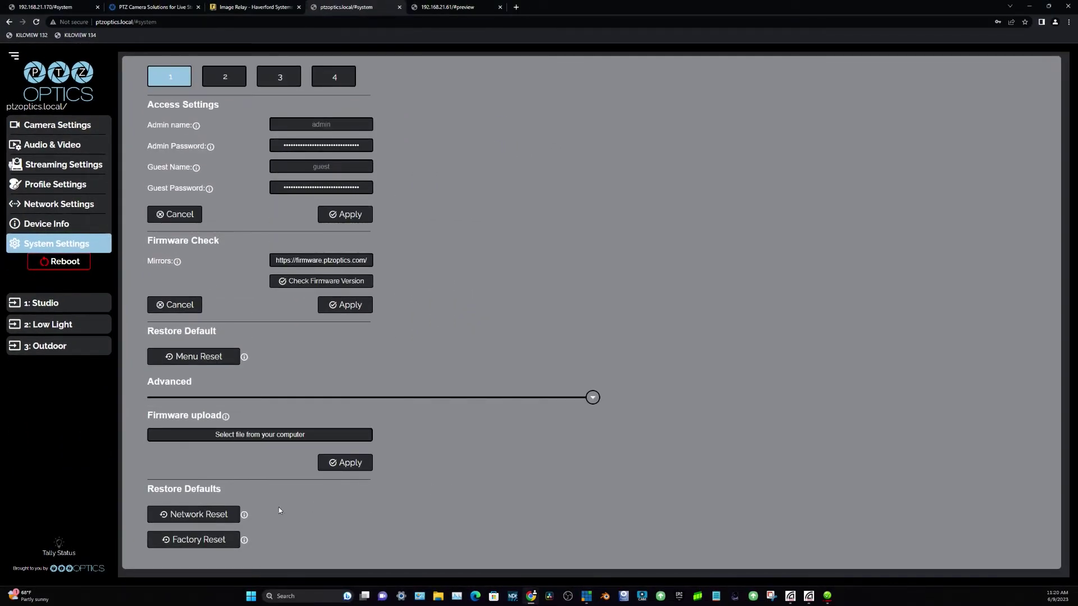
scroll(181, 374, "up", 3)
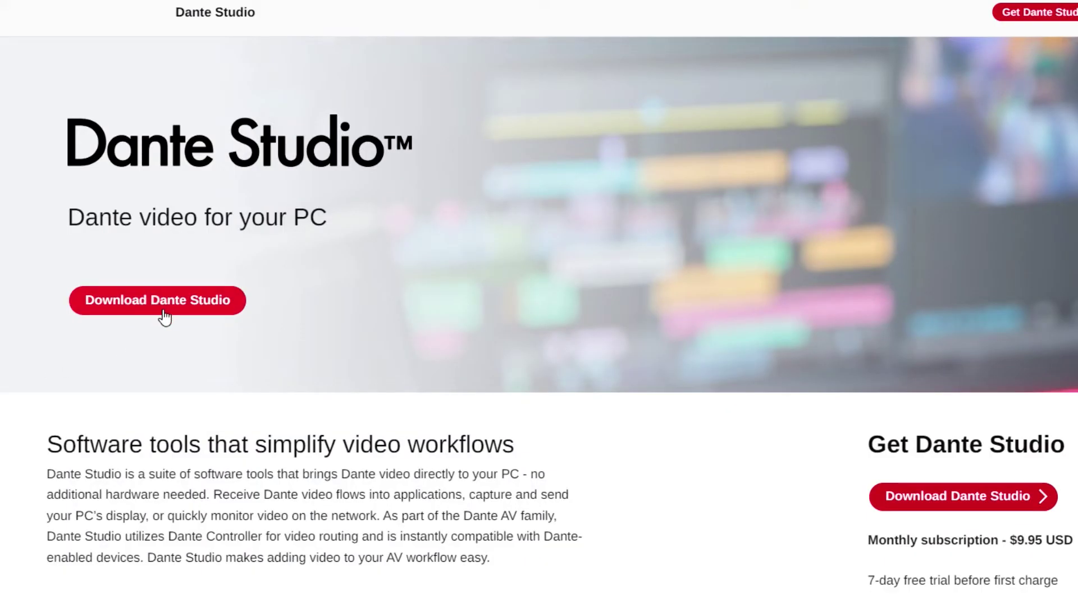
Open Dante Studio and check the display and encoder lists, leaving JPEG 2000 selected.
left_click(165, 317)
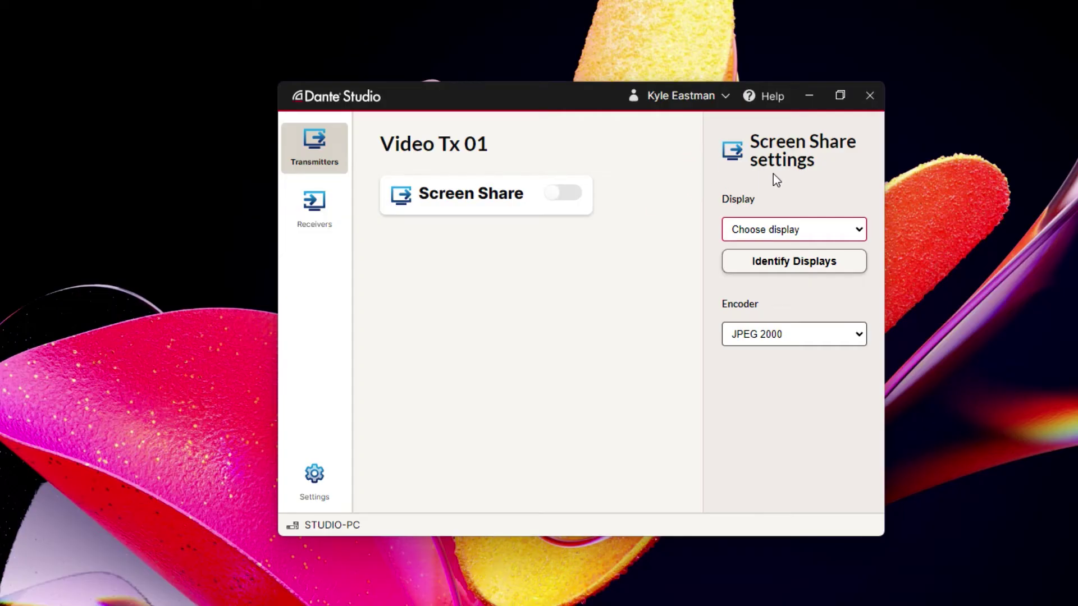
left_click(786, 229)
left_click(852, 186)
left_click(844, 337)
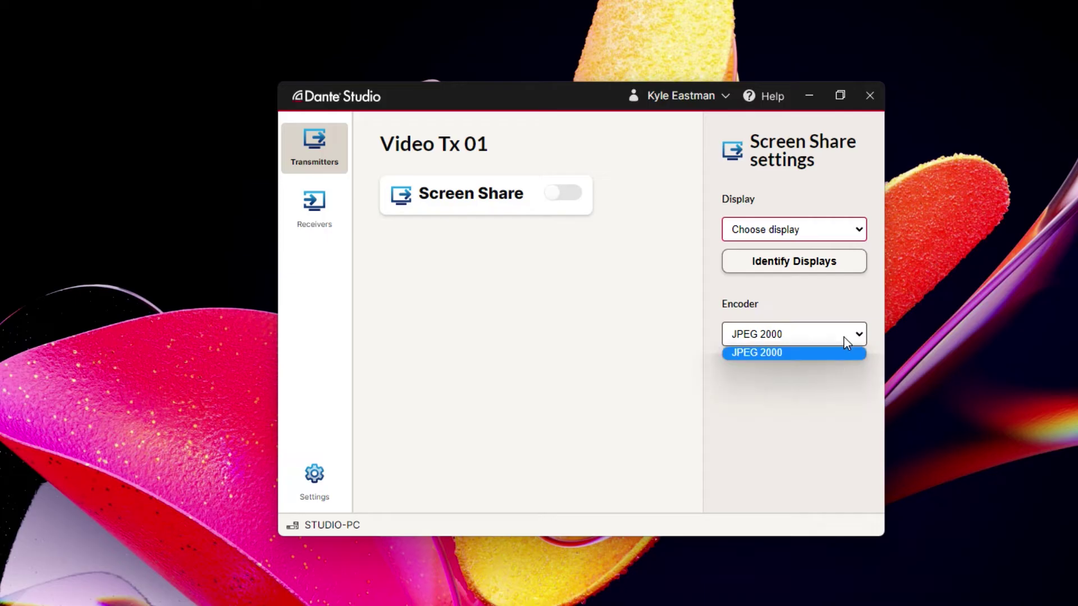
left_click(820, 413)
Switch between the video Transmitters and Receivers views, ending on Receivers.
left_click(318, 218)
left_click(316, 153)
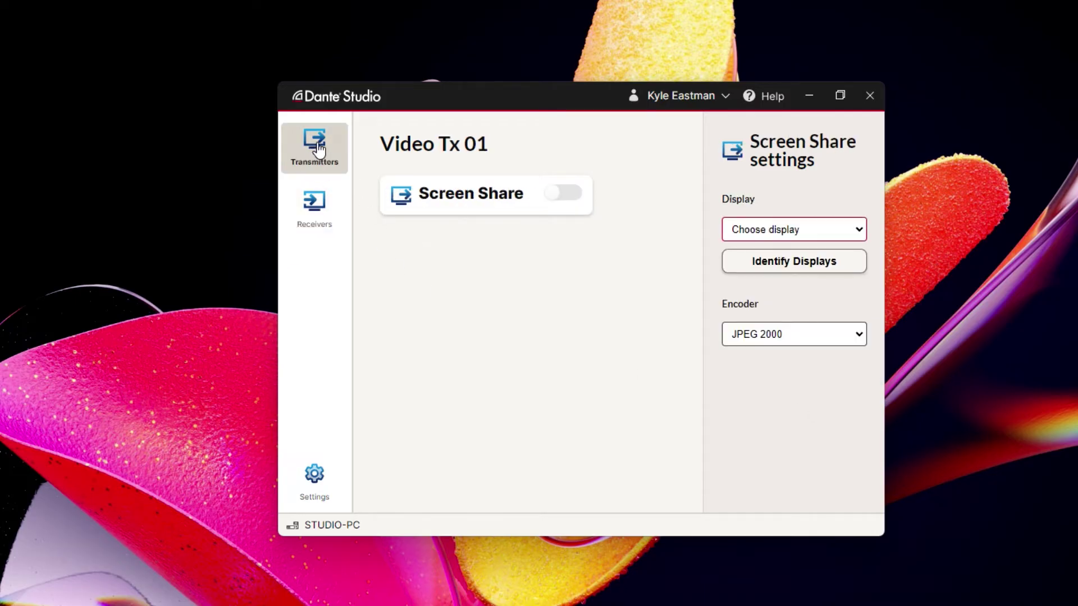
left_click(327, 226)
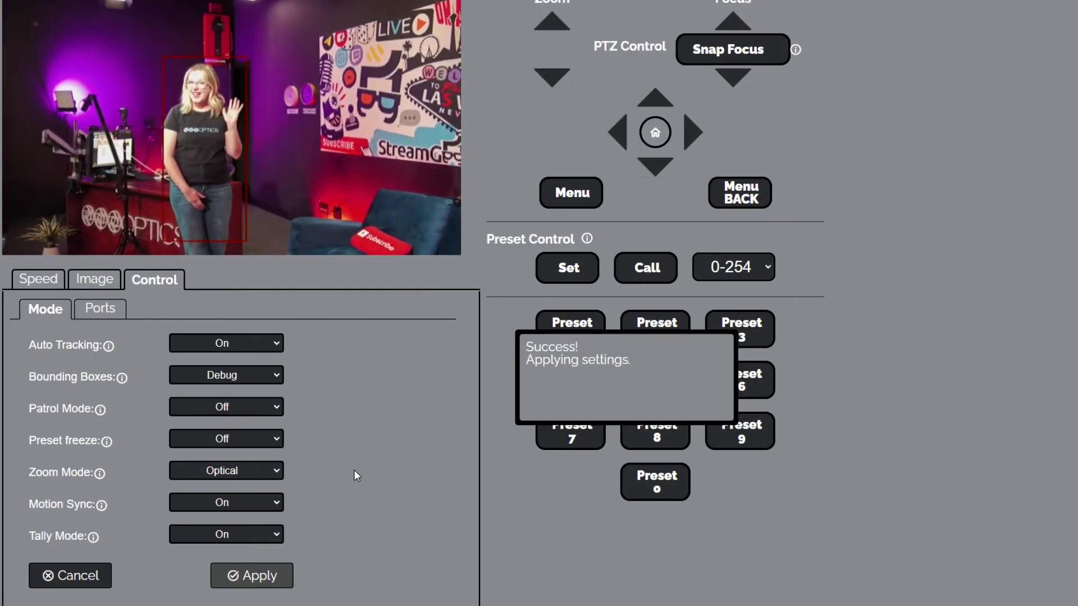
Apply Auto Tracking On with Debug bounding boxes on the Control > Mode tab.
left_click(277, 578)
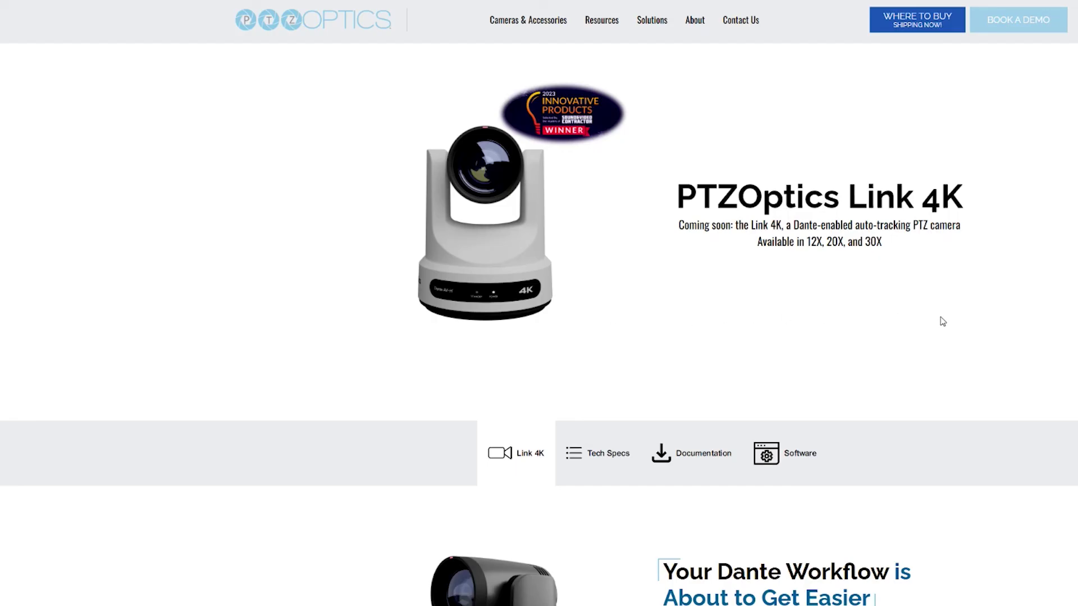
Scroll down the Video Encoding Settings showing the Dante AV-H (4K) 3840x2160 template.
scroll(943, 321, "down", 4)
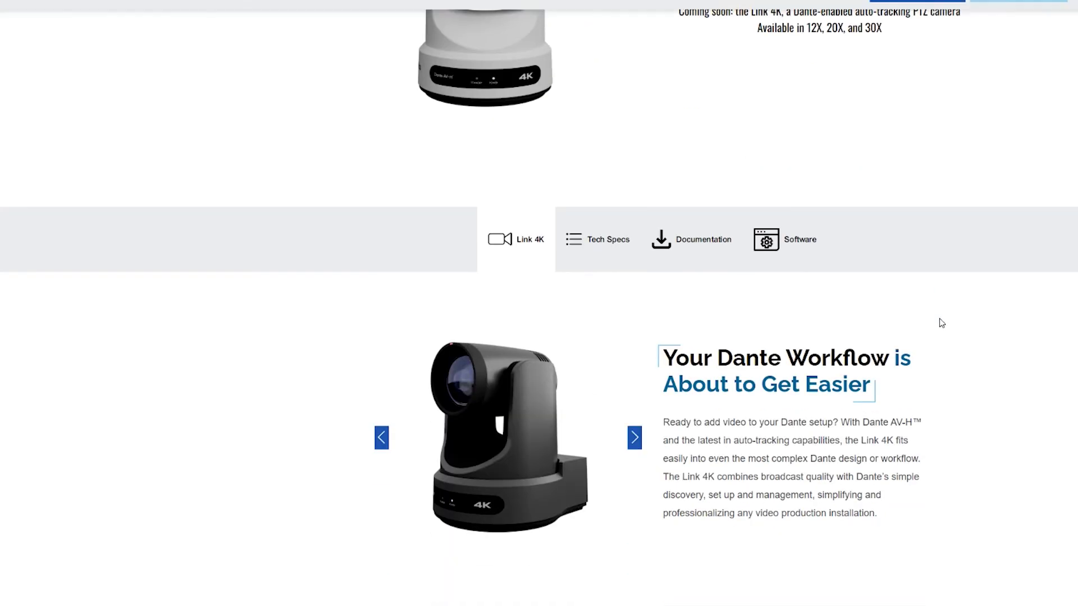
Show the Link 4K Documentation downloads, then open and scroll the user manual PDF.
left_click(698, 243)
scroll(943, 349, "down", 3)
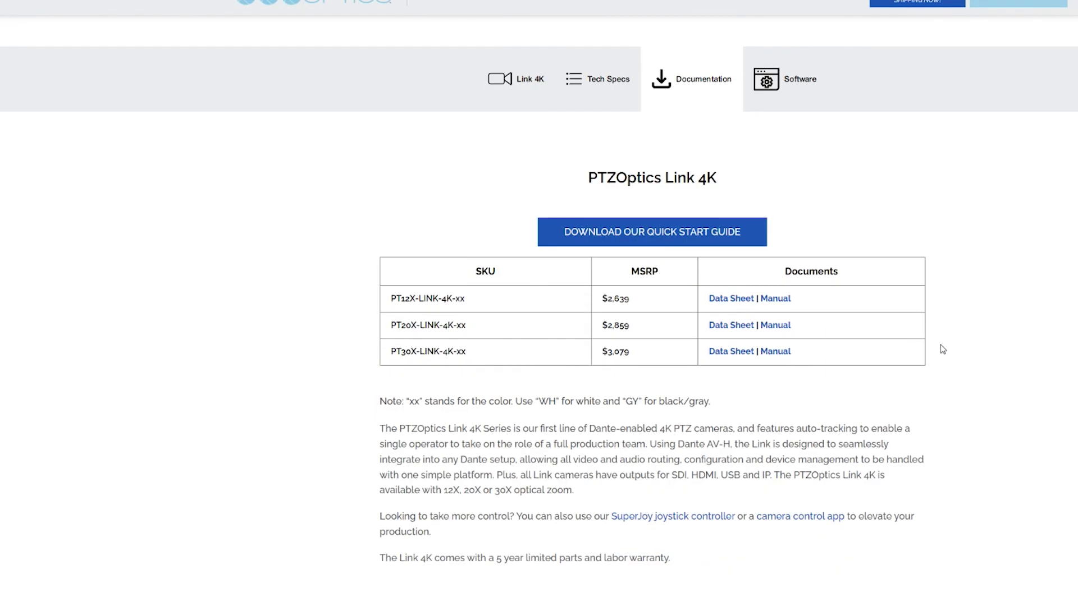
left_click(778, 300)
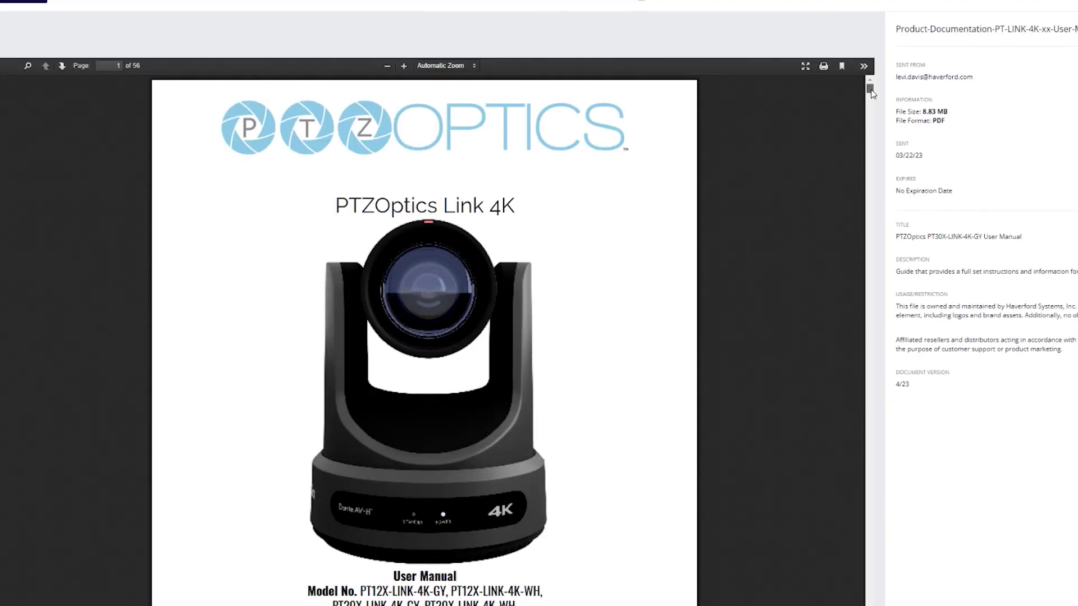
left_click_drag(870, 92, 868, 121)
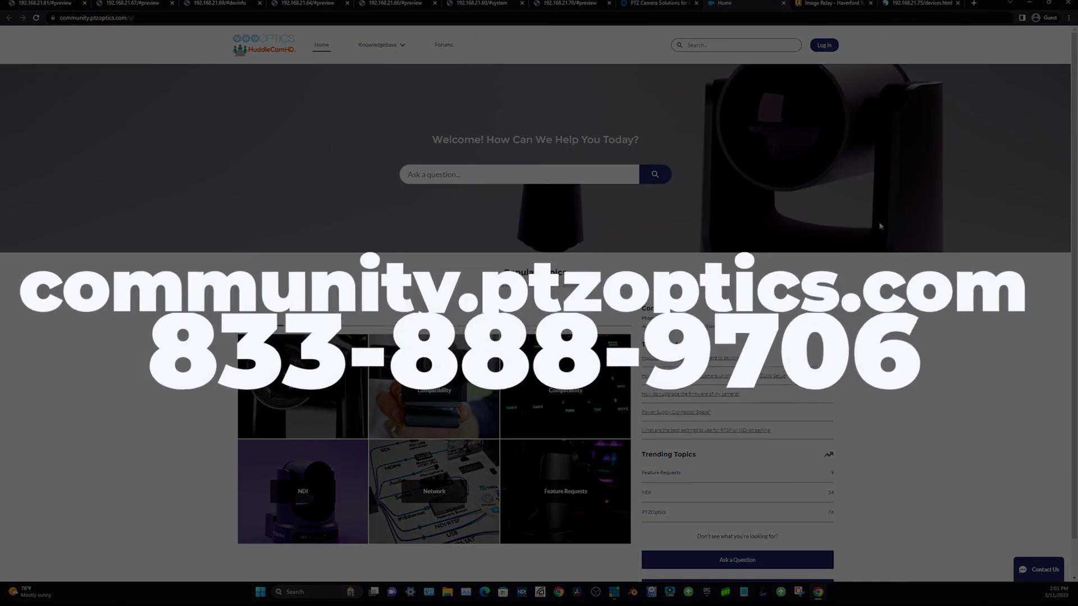